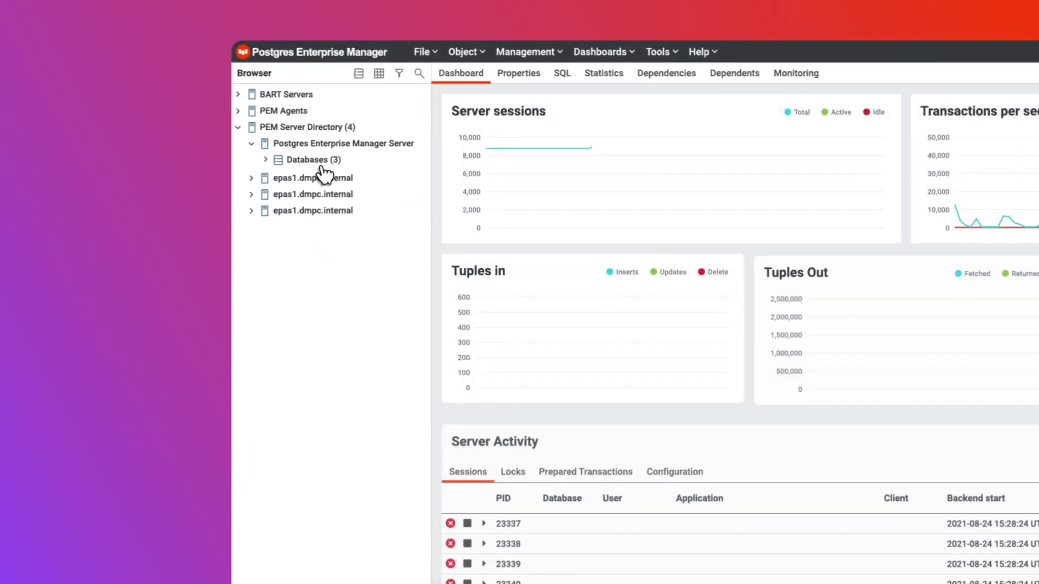
# Expand Databases (3) under the PEM server to list dmpc, pem and postgres
pyautogui.click(323, 162)
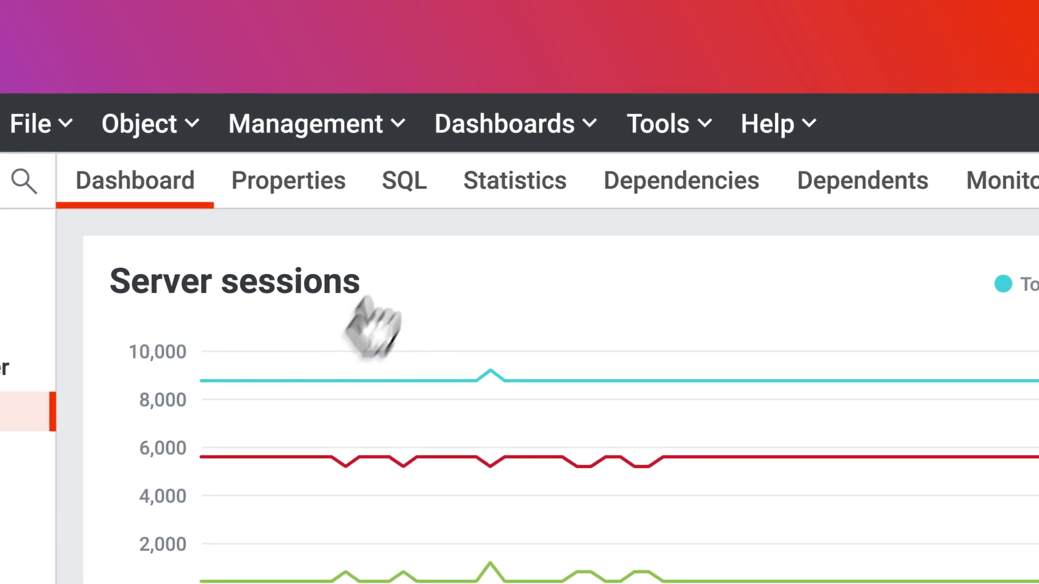
# Show the Dashboards menu listing Alerts, Audit Log, BDR and other monitoring views
pyautogui.click(493, 124)
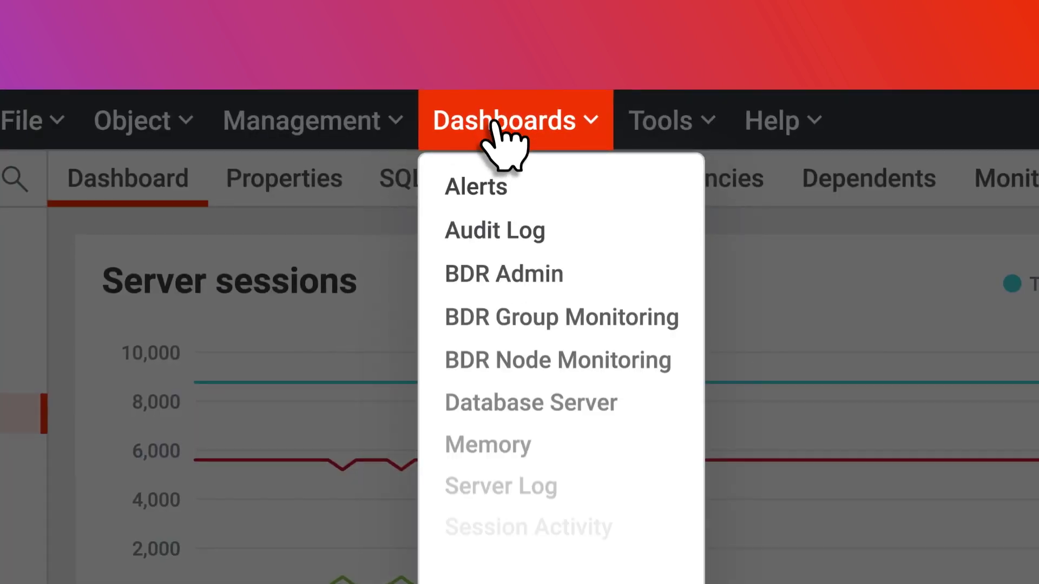